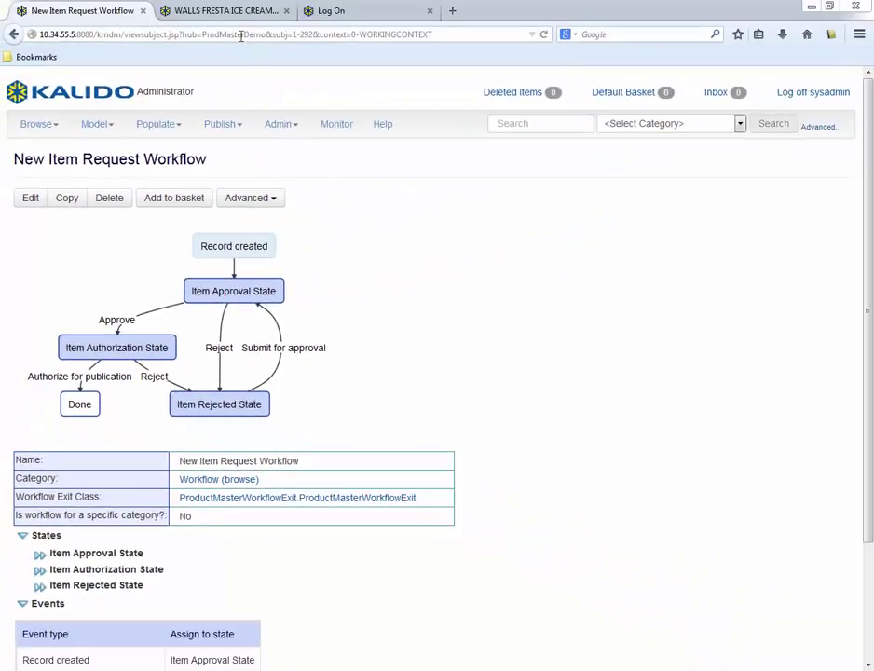
# - Show the WALLS FRESTA ICE CREAM STRAWB history, with its class change to LUXURY ICE CREAM and Consumable/Organic set to True
pyautogui.click(228, 11)
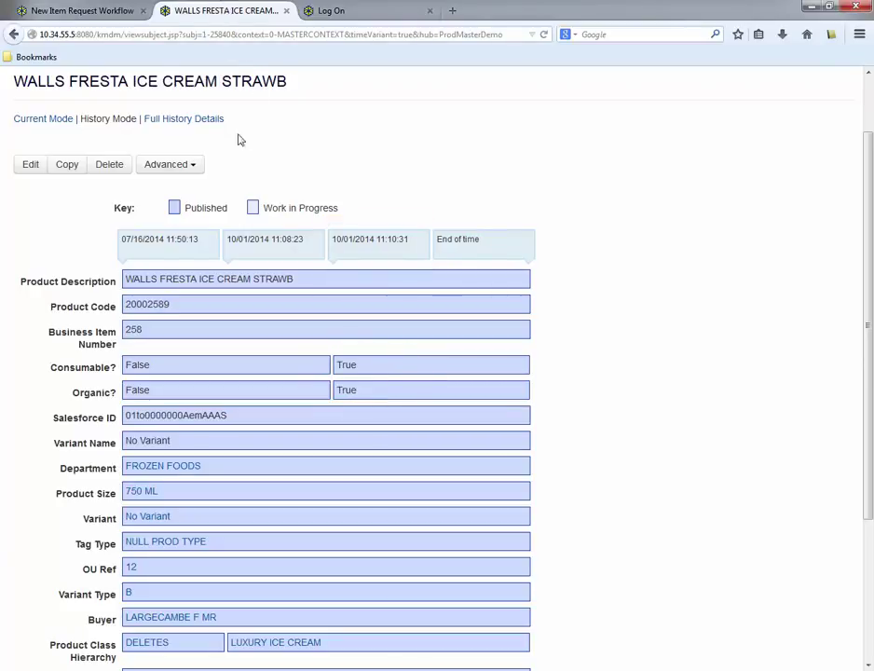
# - Review the ice cream's current record and its two approved item requests, then go to the log-on page
pyautogui.click(43, 119)
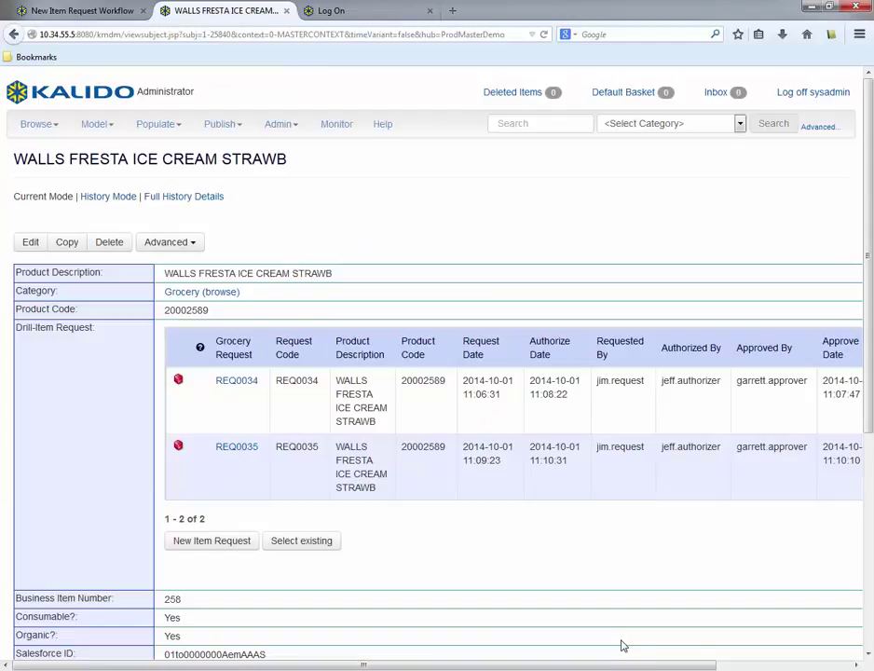
pyautogui.moveTo(628, 664); pyautogui.dragTo(797, 659)
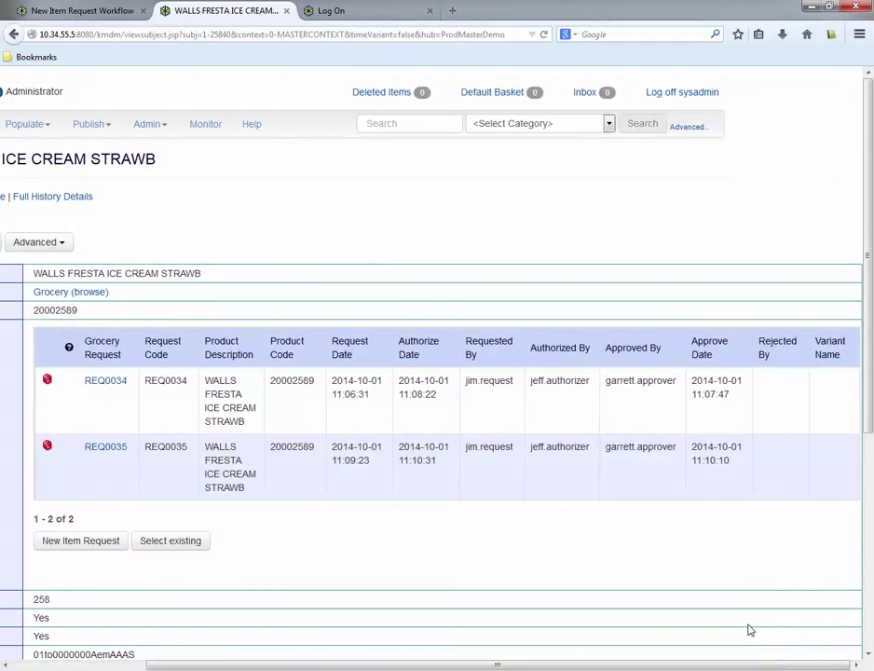
pyautogui.click(331, 10)
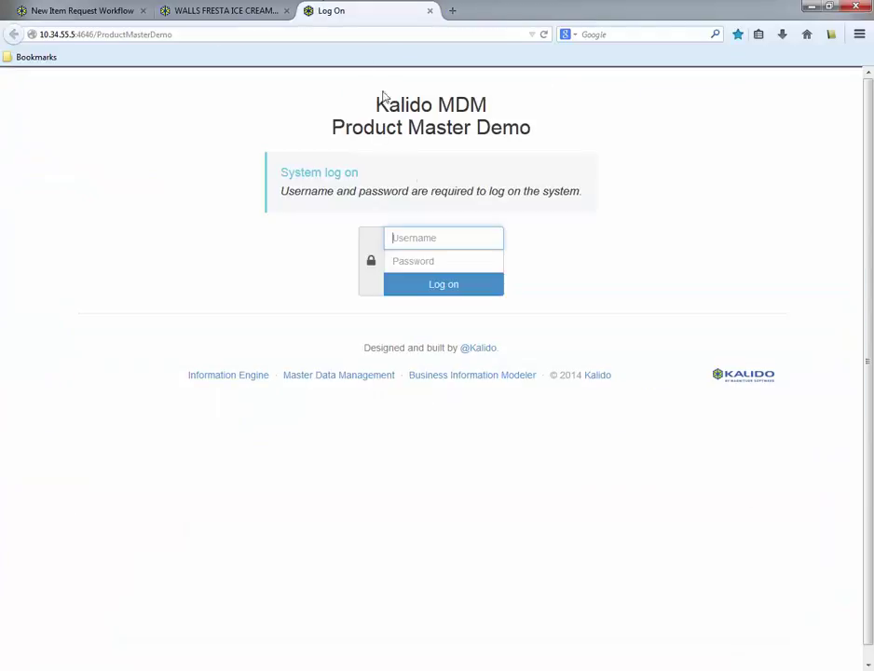
# - Log on with the requester's username and password to reach Pending Requests (REQ0010, REQ0013)
pyautogui.write('jim.request')
pyautogui.click(410, 256)
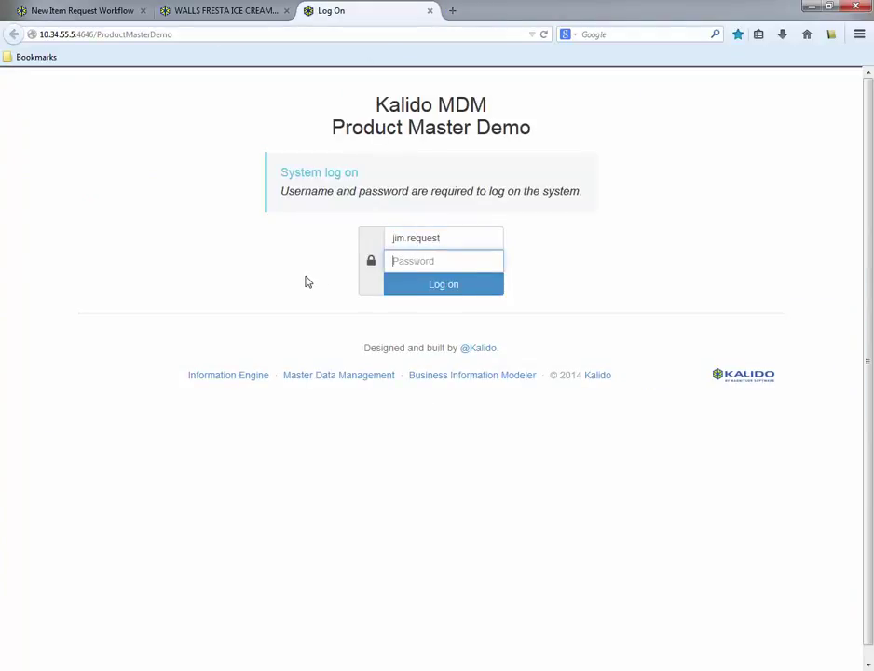
pyautogui.write('******')
pyautogui.click(399, 290)
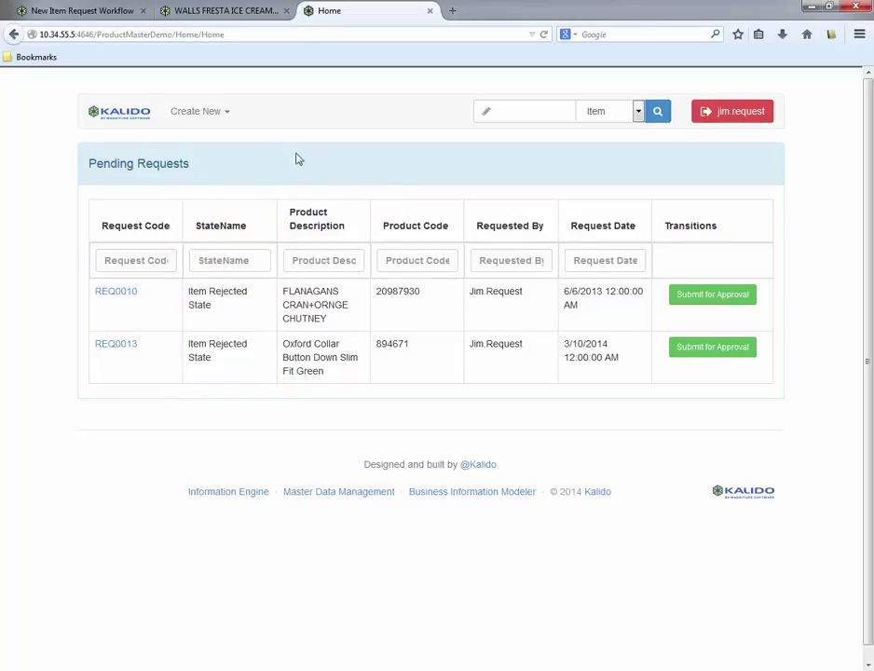
# - Create a new grocery item request with description 'Acme Multivitamins' and variant No Variant
pyautogui.click(226, 117)
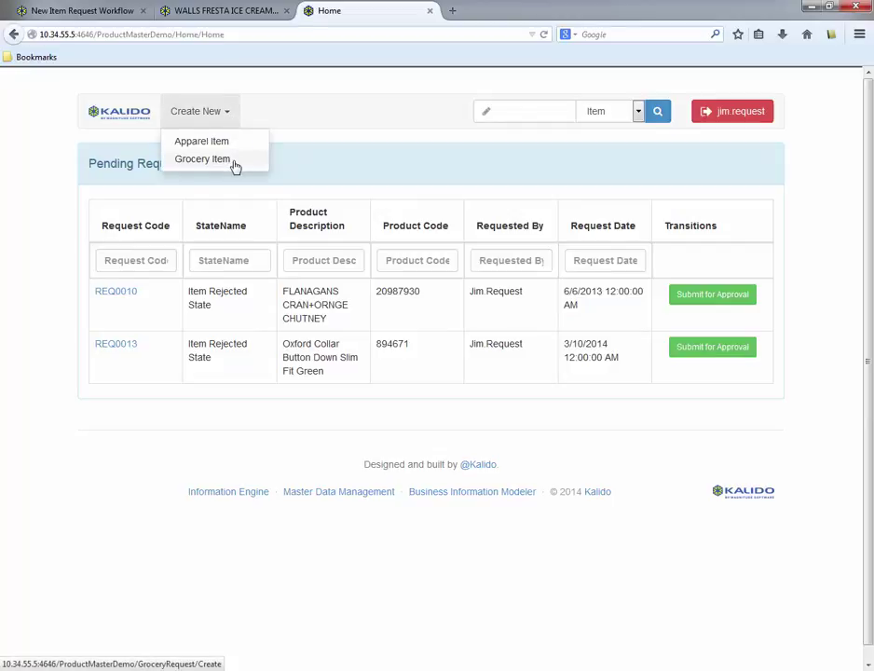
pyautogui.click(235, 166)
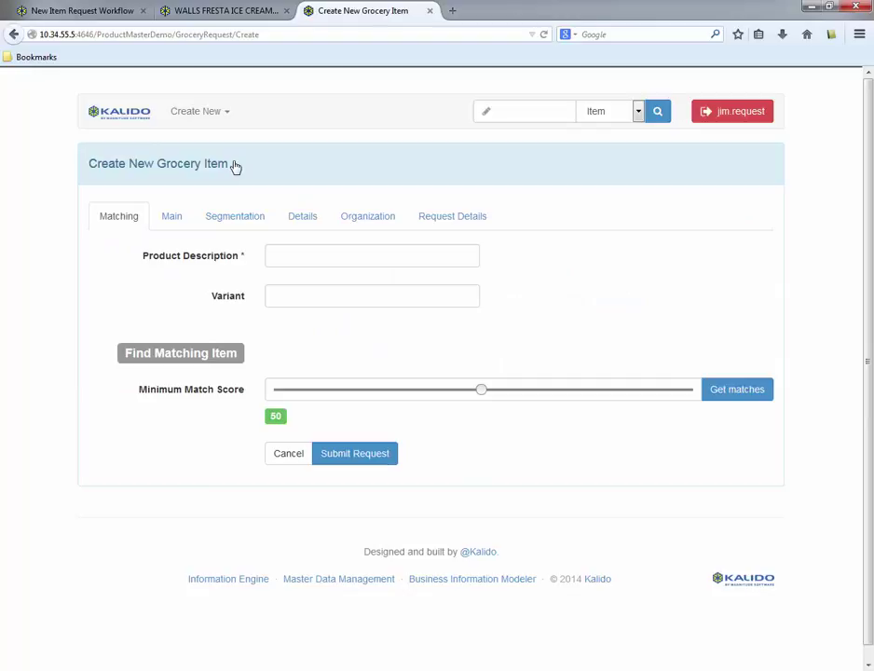
pyautogui.click(297, 254)
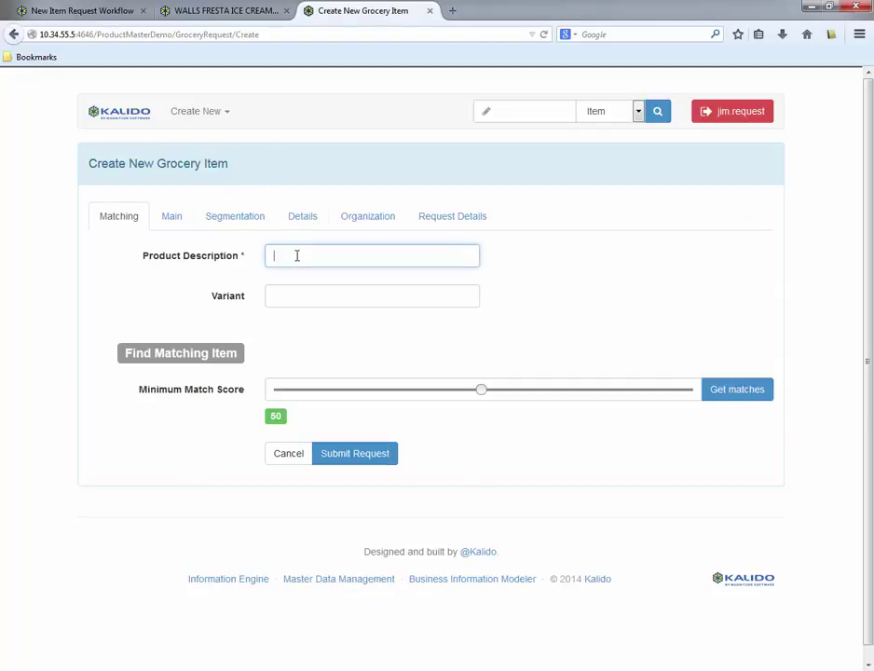
pyautogui.write('Acme Multivitamins')
pyautogui.click(279, 295)
pyautogui.write('No ')
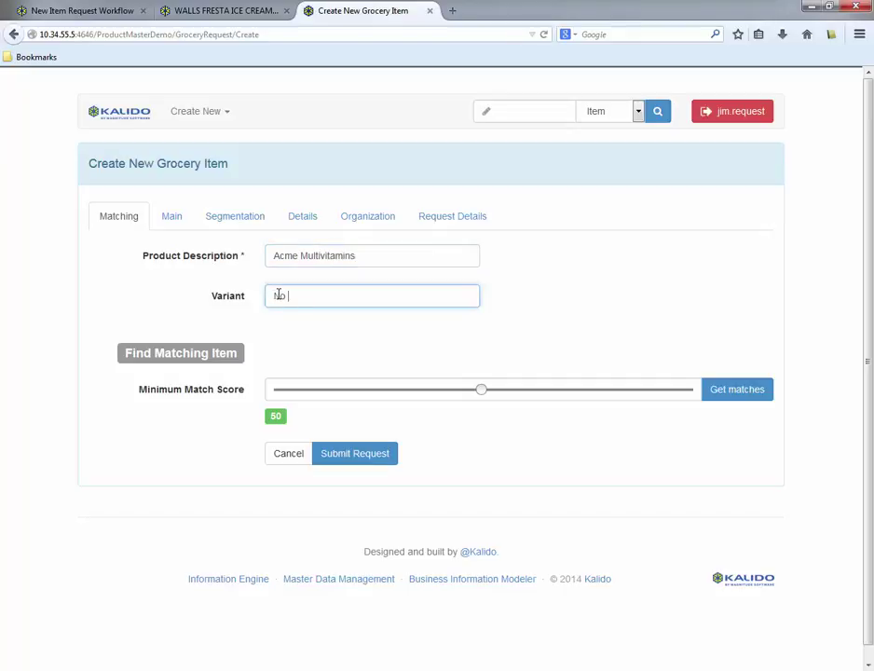
pyautogui.write('vari')
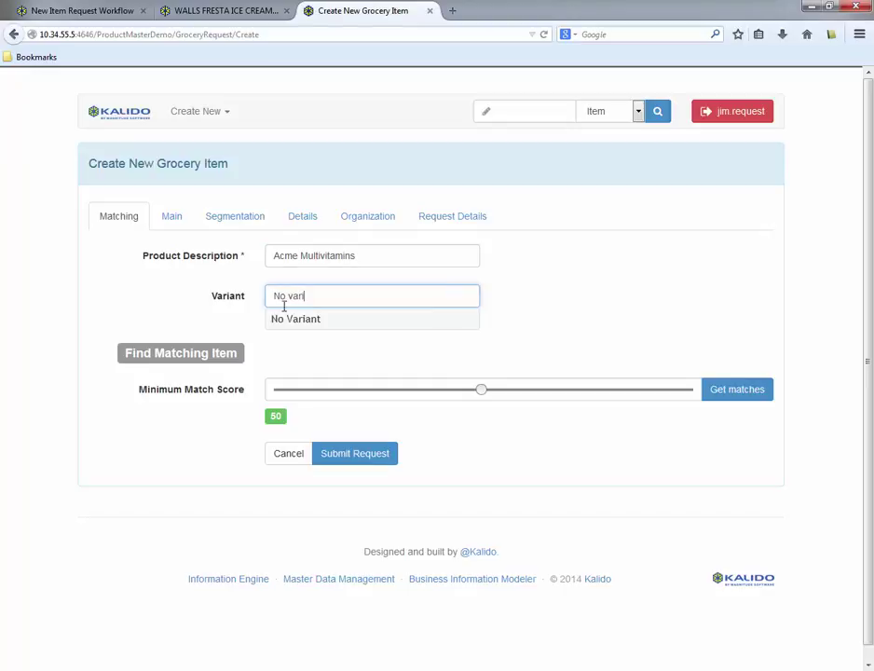
pyautogui.click(291, 320)
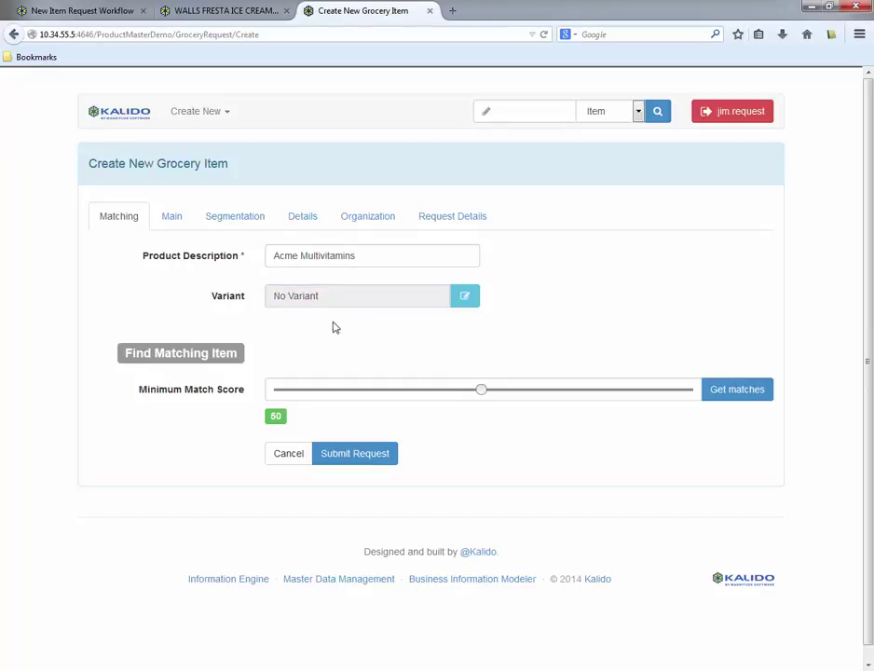
# - Find existing matches at a minimum score of 60, returning Acme Vitamin A and K
pyautogui.click(728, 390)
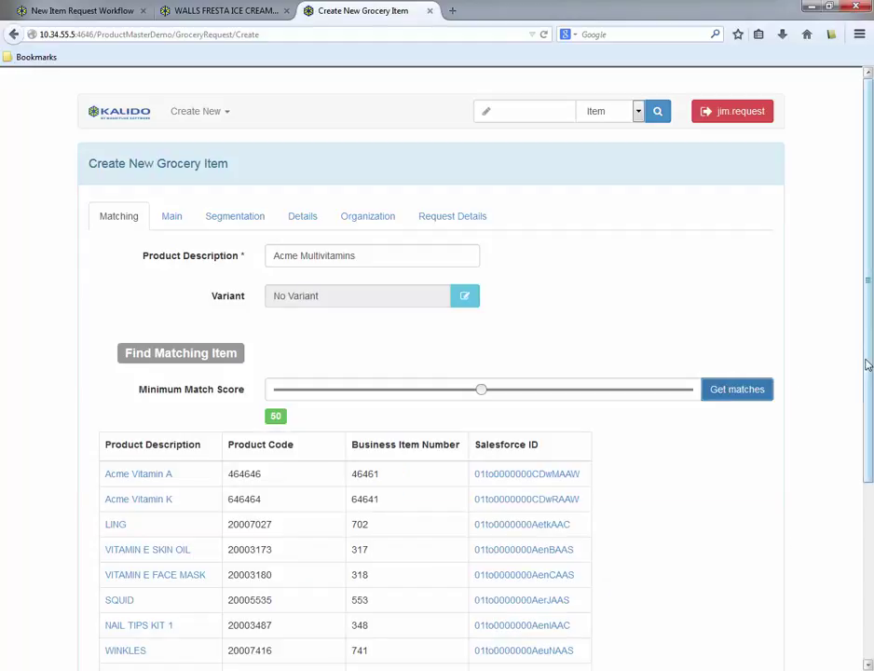
pyautogui.moveTo(866, 363); pyautogui.dragTo(867, 473)
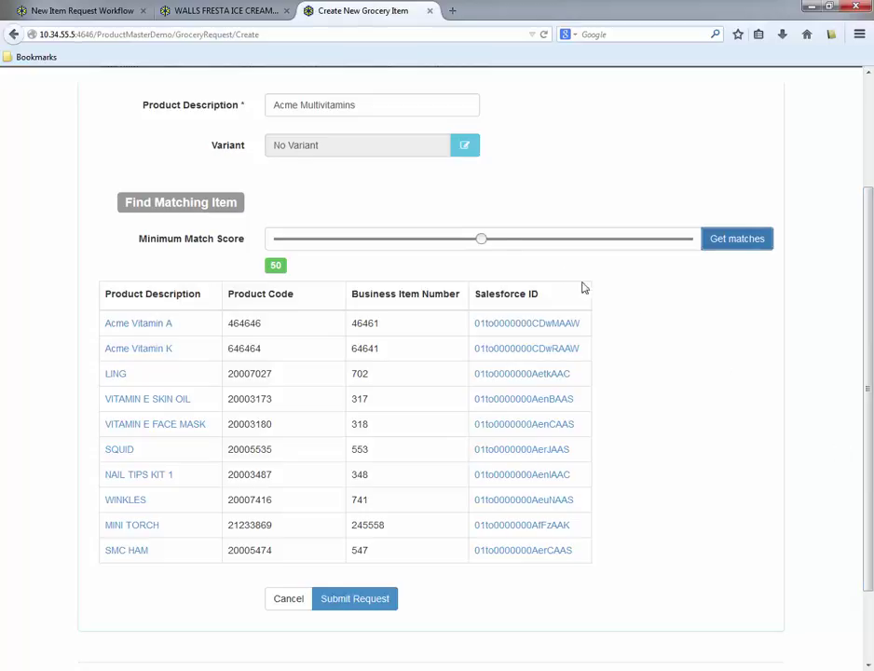
pyautogui.moveTo(482, 240); pyautogui.dragTo(522, 246)
pyautogui.click(751, 245)
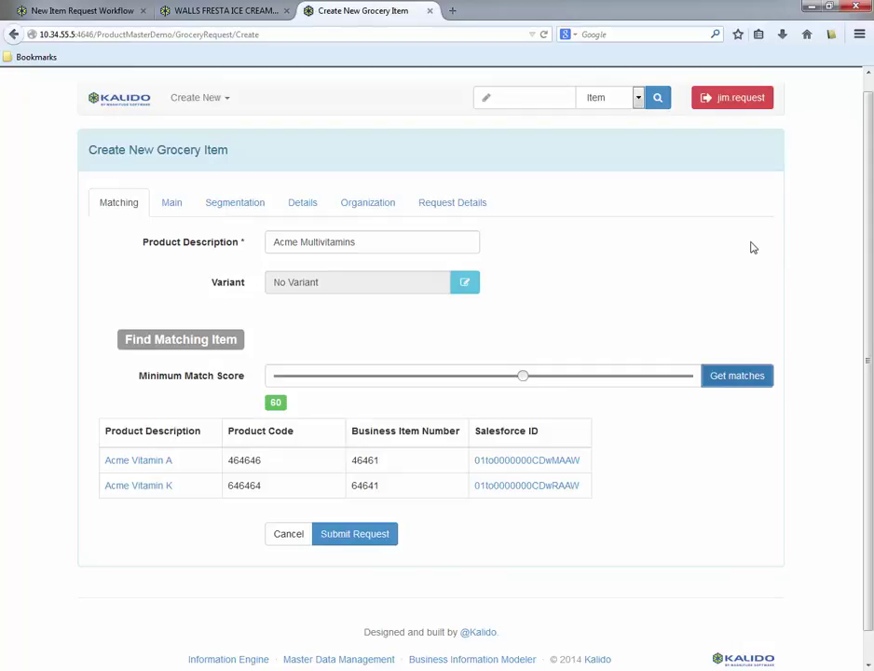
pyautogui.click(171, 209)
# - Enter business item number 99999, product code 98989 and product size 1 PACK
pyautogui.click(302, 238)
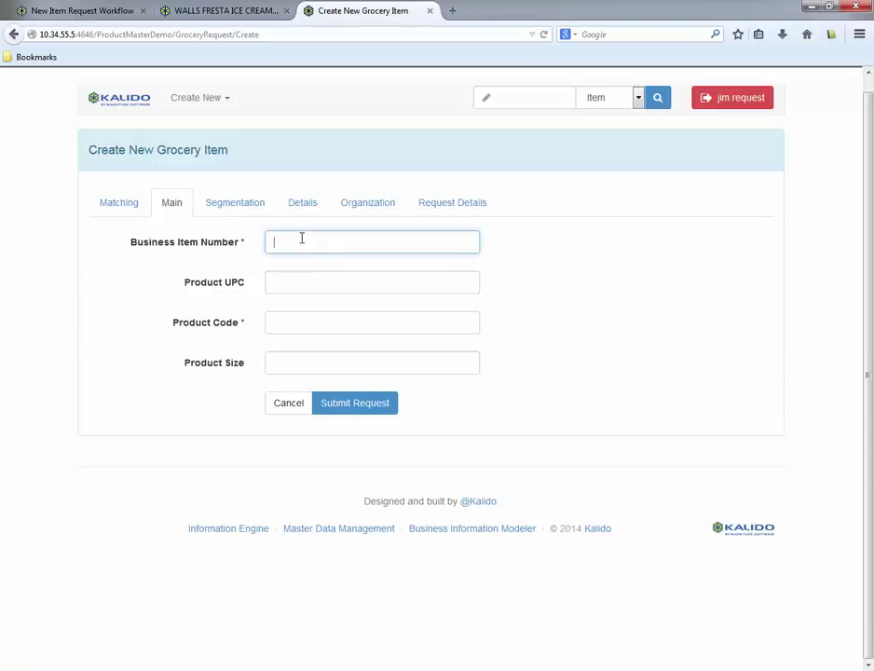
pyautogui.write('99999')
pyautogui.click(280, 326)
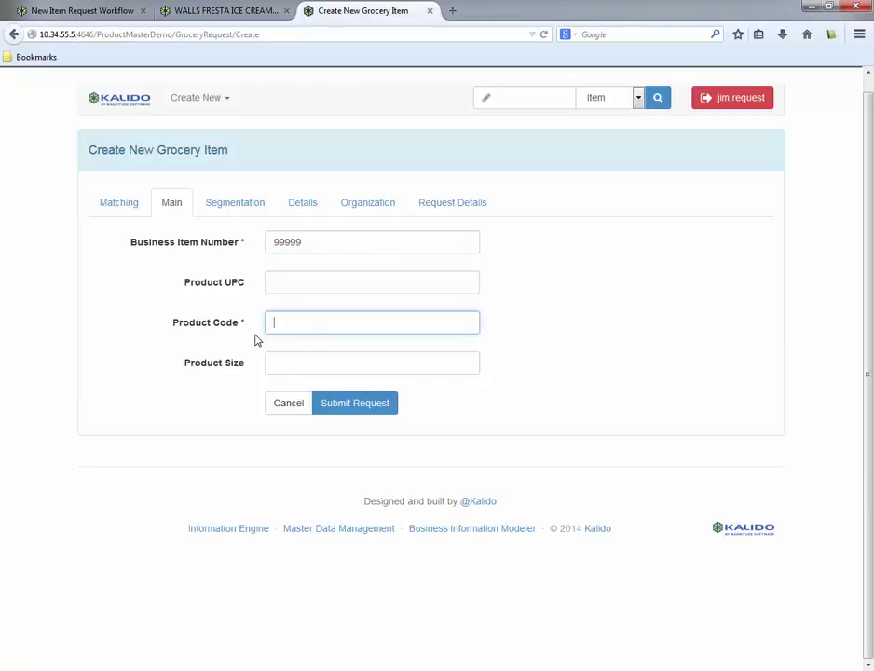
pyautogui.write('98989')
pyautogui.click(278, 361)
pyautogui.write('1 pa')
pyautogui.click(287, 390)
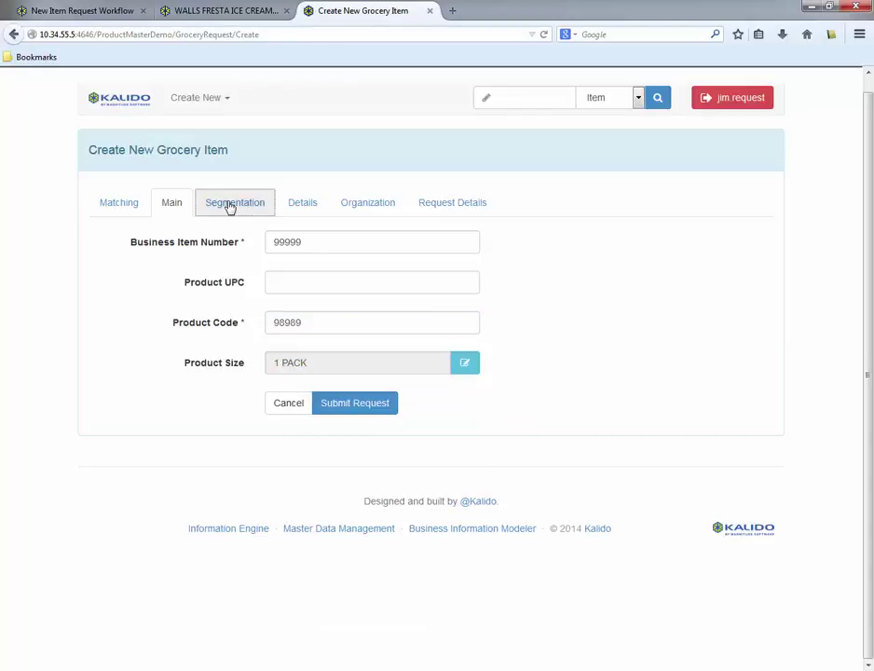
# - Set the department and product class hierarchy to PHARMACY
pyautogui.click(231, 205)
pyautogui.click(472, 364)
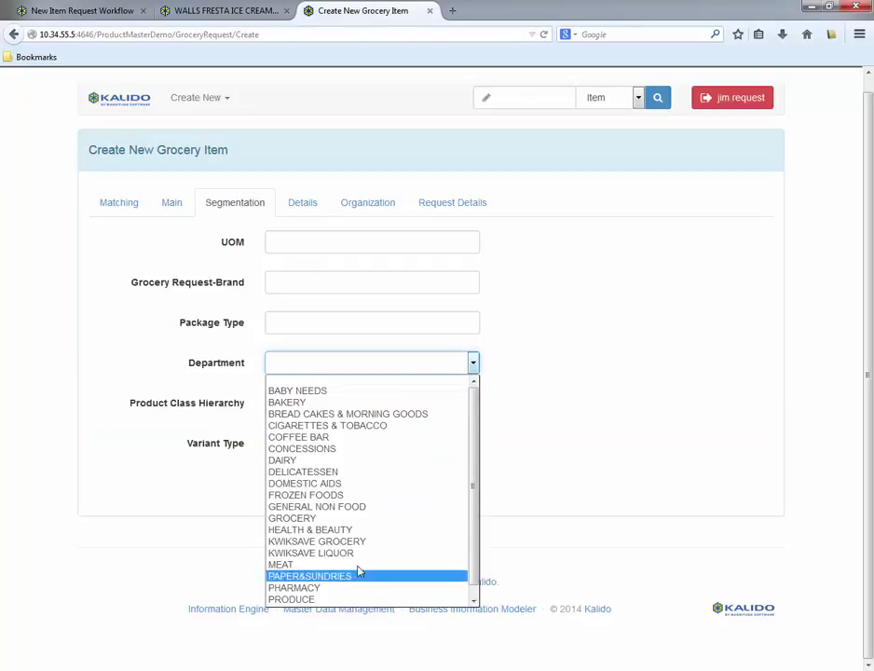
pyautogui.click(352, 588)
pyautogui.click(280, 405)
pyautogui.write('PHAR')
pyautogui.click(279, 428)
# - Set Consumable? and Organic? to True, then submit the grocery item request
pyautogui.click(298, 204)
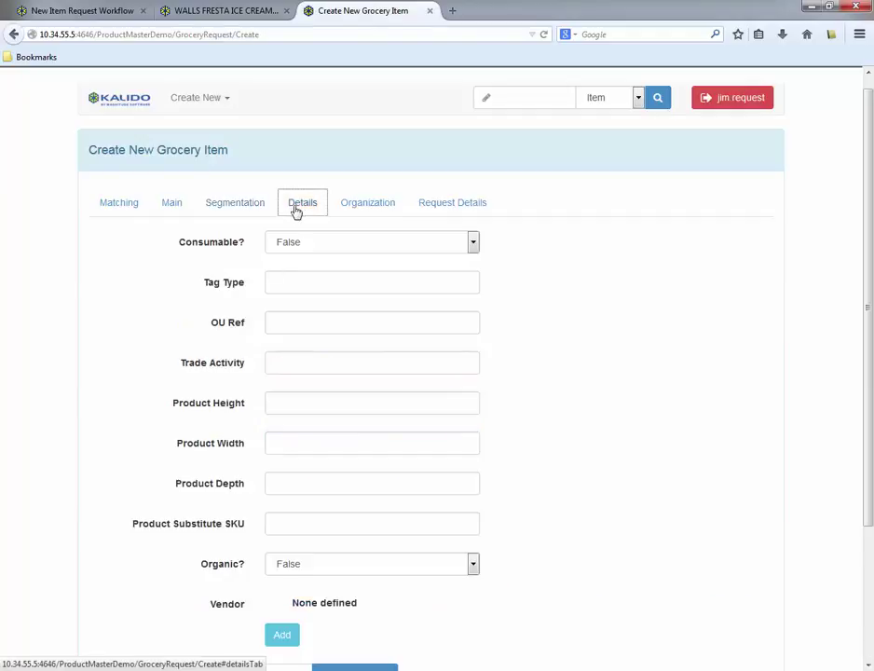
pyautogui.click(472, 244)
pyautogui.click(362, 271)
pyautogui.click(445, 564)
pyautogui.click(434, 594)
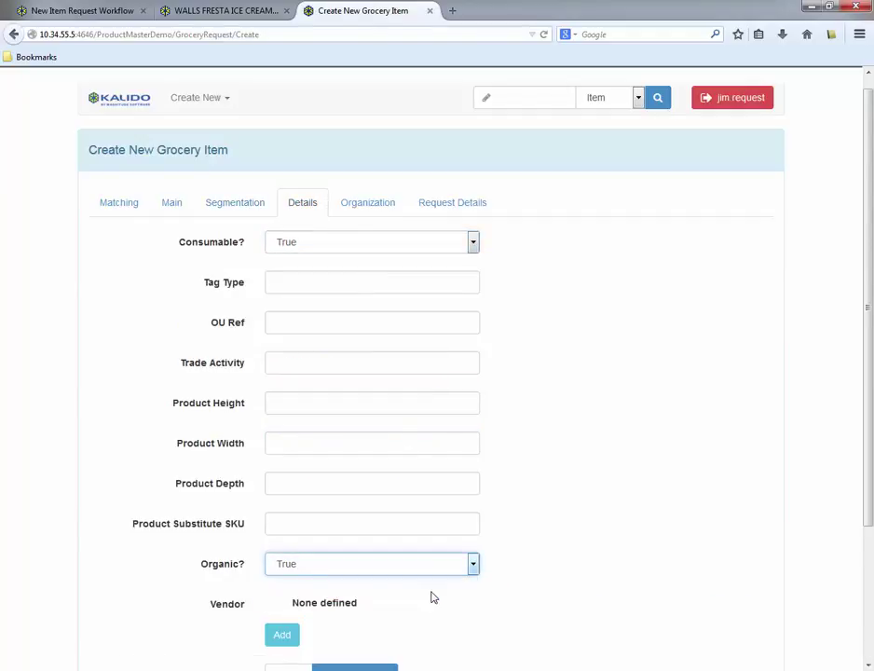
pyautogui.click(451, 204)
pyautogui.click(365, 330)
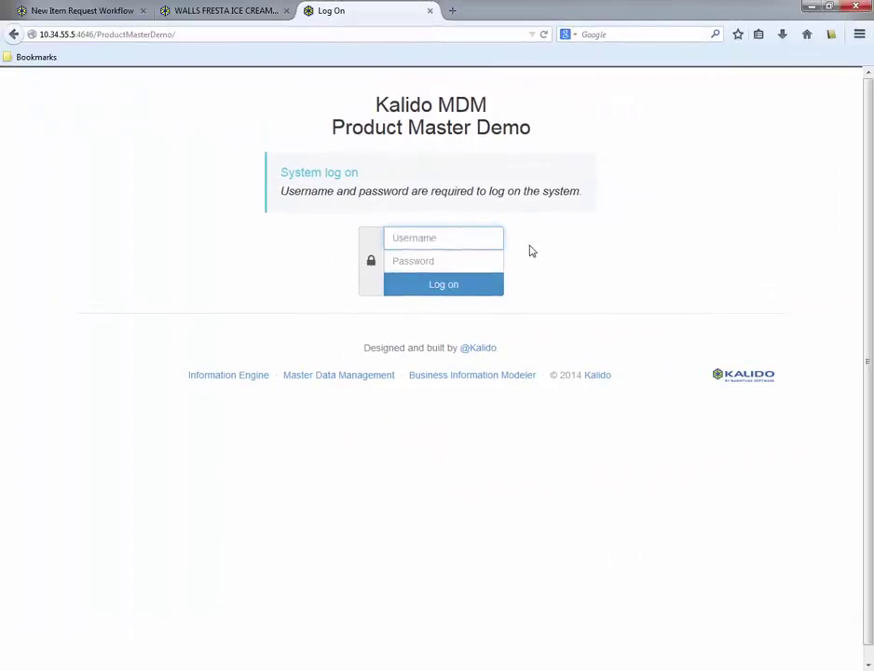
# - Log in with the general approver account and its password
pyautogui.write('garrett.approver')
pyautogui.press('Tab')
pyautogui.write('******')
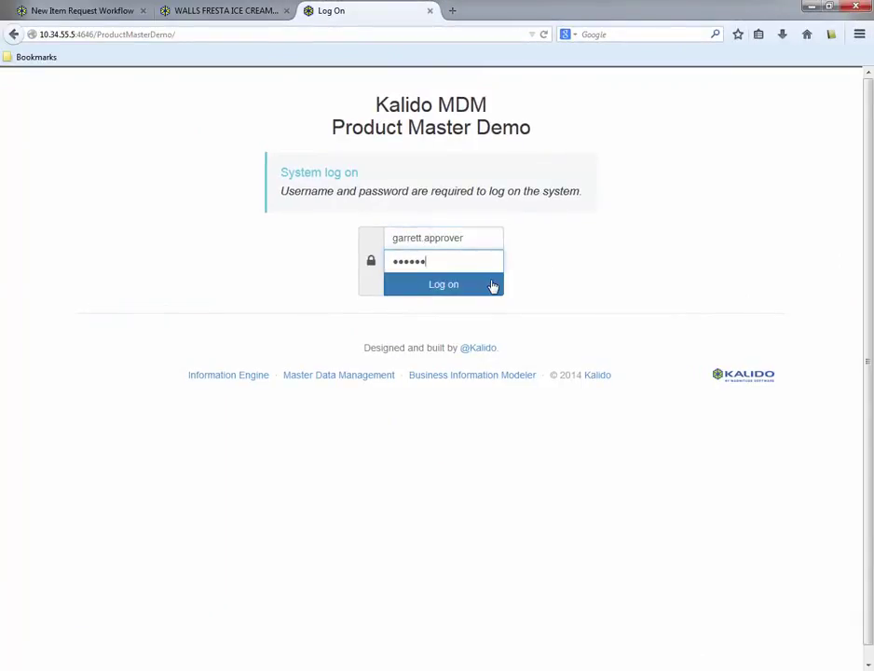
pyautogui.click(493, 285)
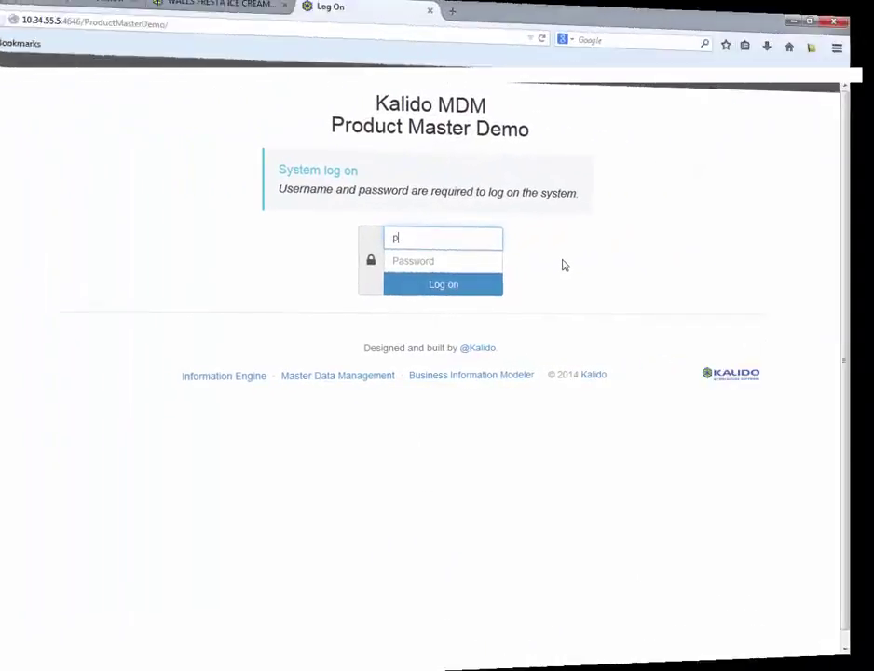
# - Log in as the pharmacy approver and open pending request REQ0038 for Acme Multivitamins
pyautogui.write('harmacy.approver')
pyautogui.press('Tab')
pyautogui.write('kalido')
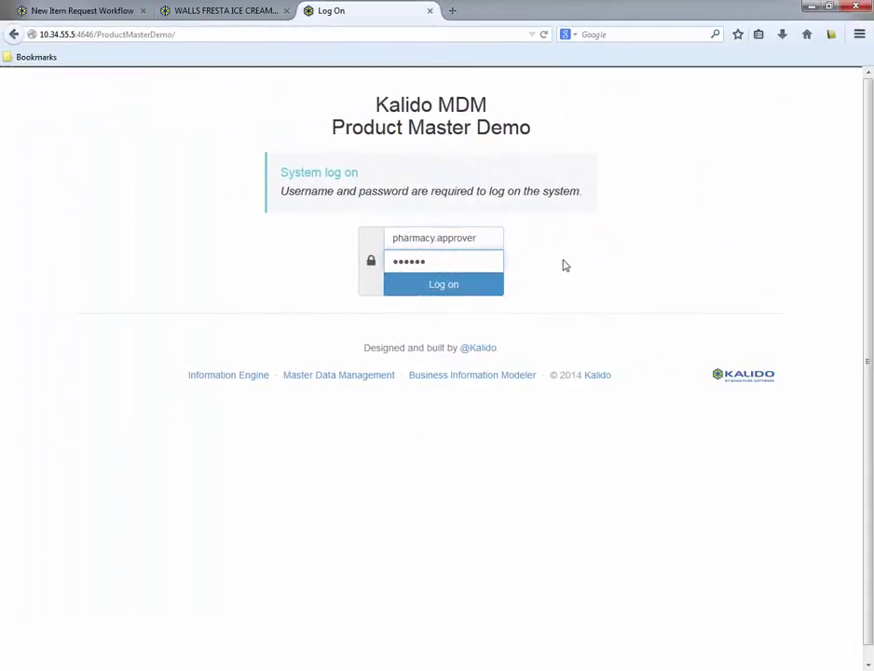
pyautogui.click(490, 292)
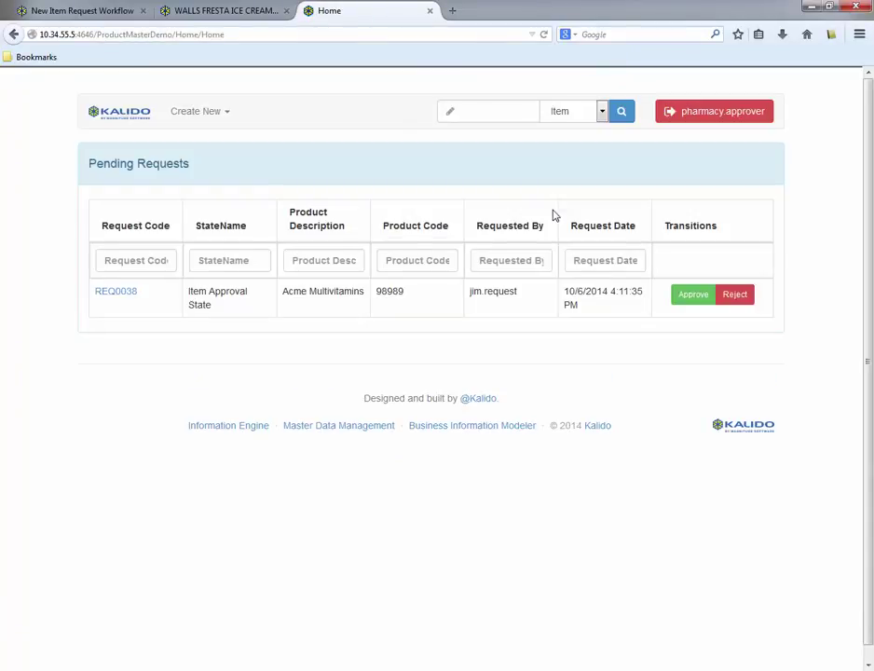
pyautogui.click(112, 294)
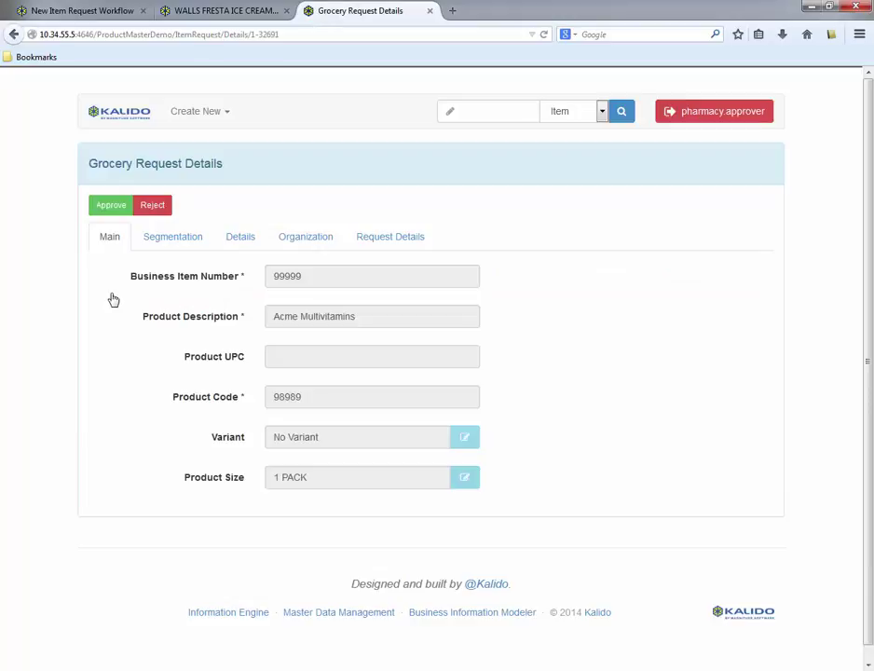
# - Check REQ0038's Segmentation, Details, Organization and Request Details tabs, then approve it
pyautogui.click(164, 245)
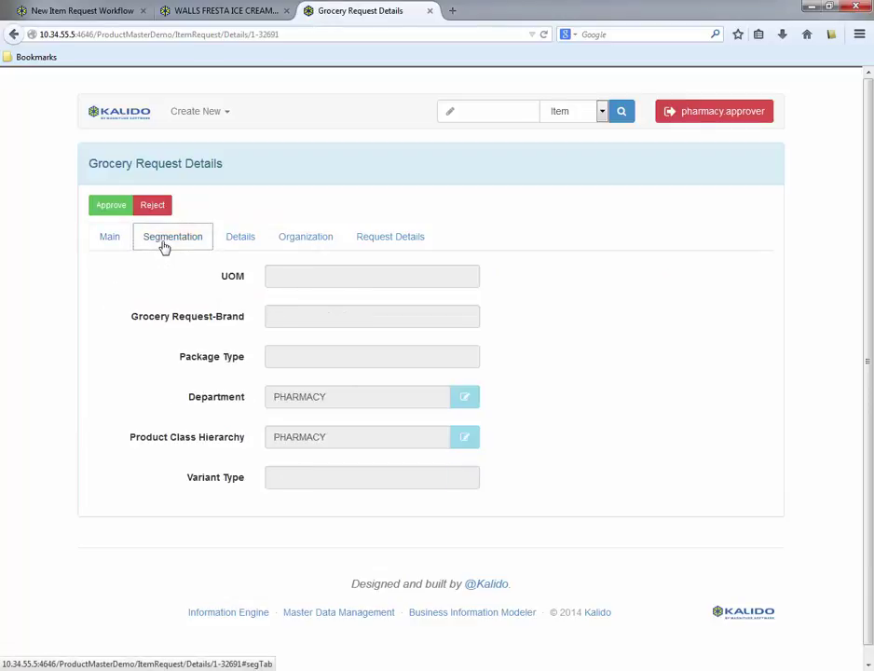
pyautogui.click(252, 243)
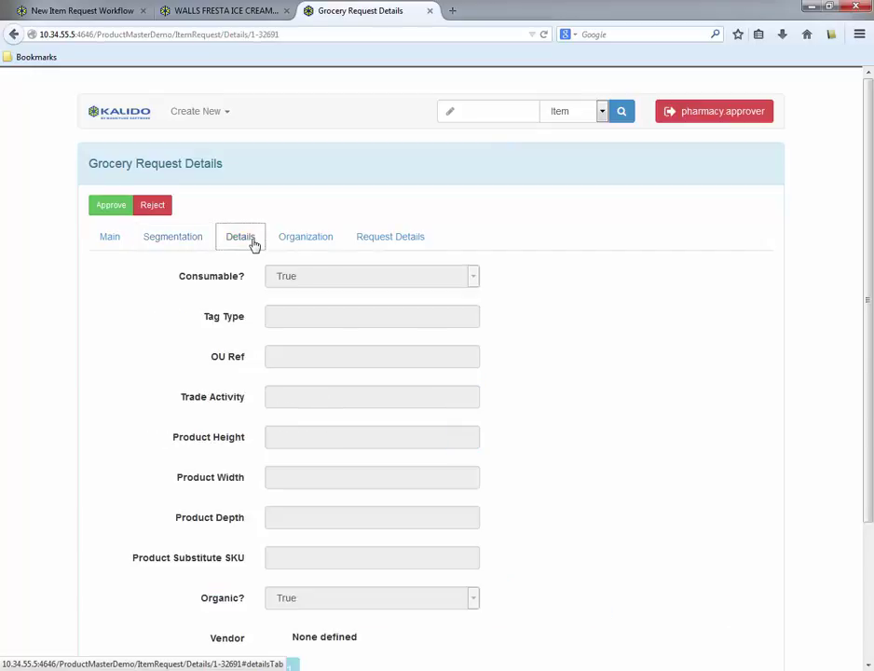
pyautogui.click(309, 244)
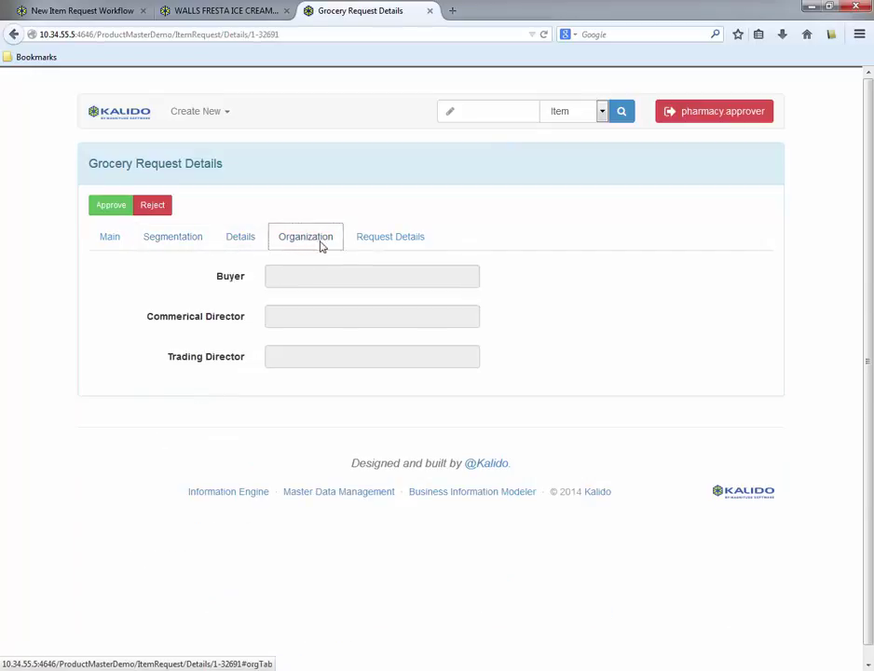
pyautogui.click(390, 240)
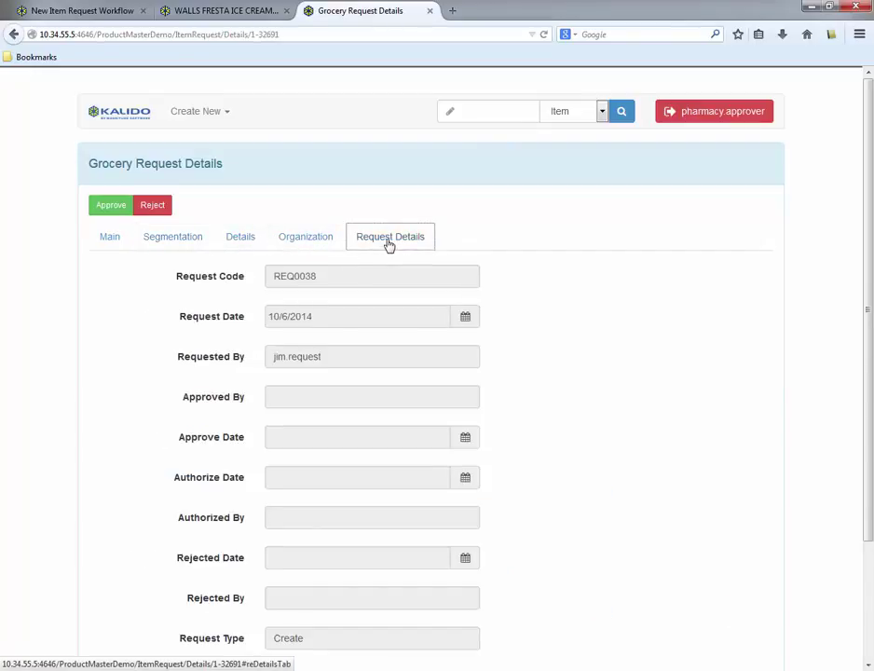
pyautogui.click(98, 214)
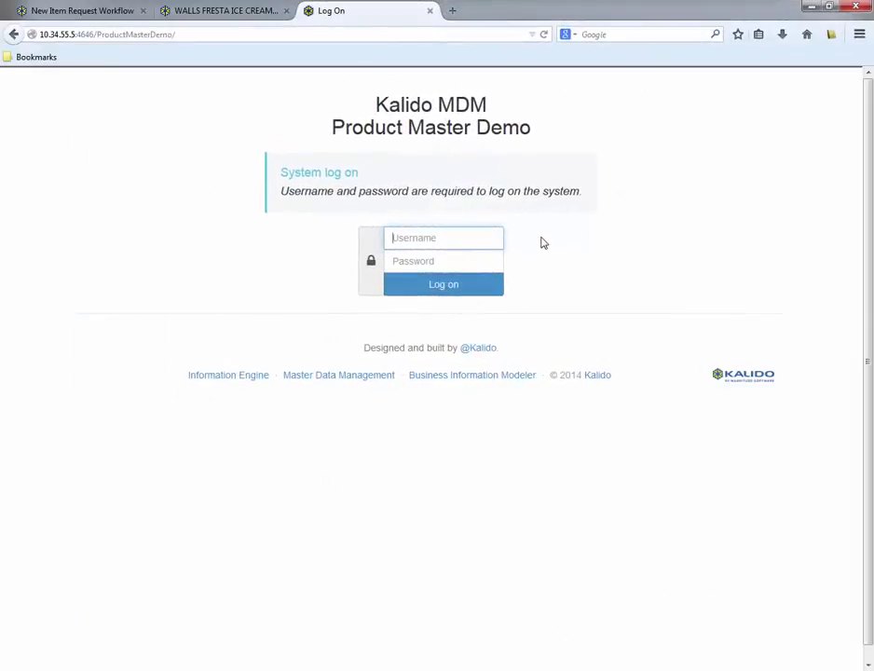
# - Log in with the authorizer account and its password
pyautogui.write('jeff.authorizer')
pyautogui.press('Tab')
pyautogui.write('kalido')
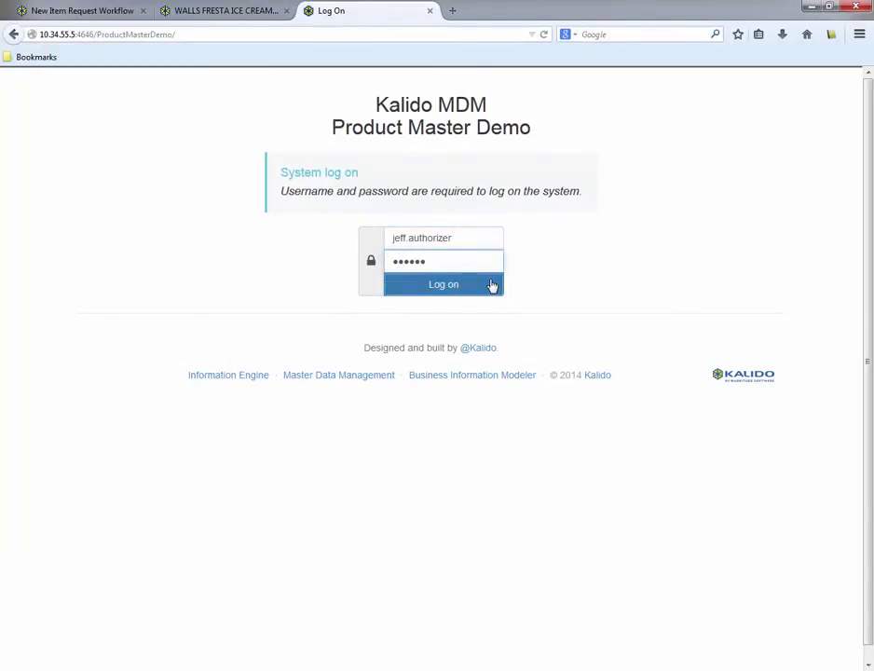
pyautogui.click(493, 286)
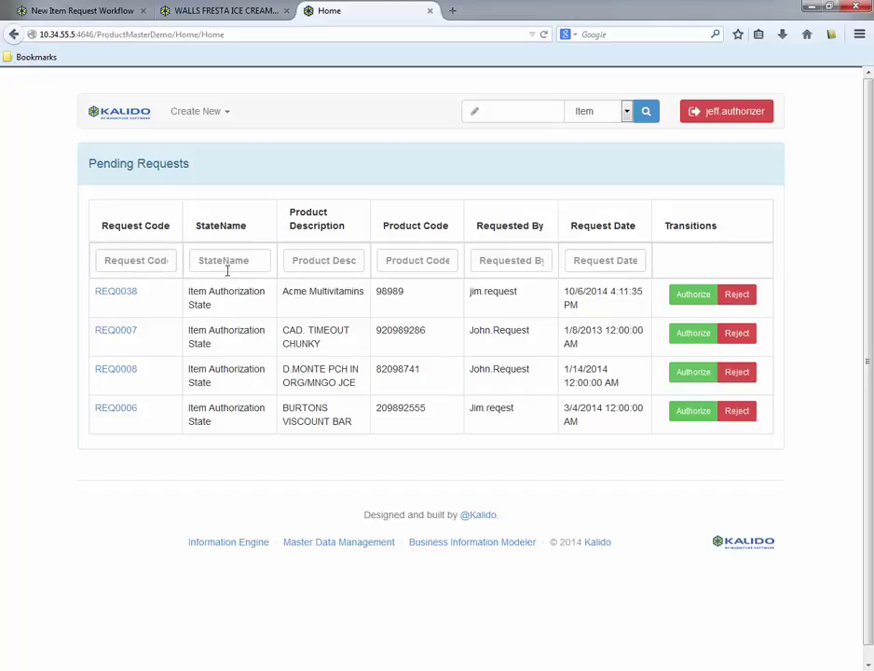
# - Open REQ0038, verify its approval details, and authorize the request
pyautogui.click(132, 295)
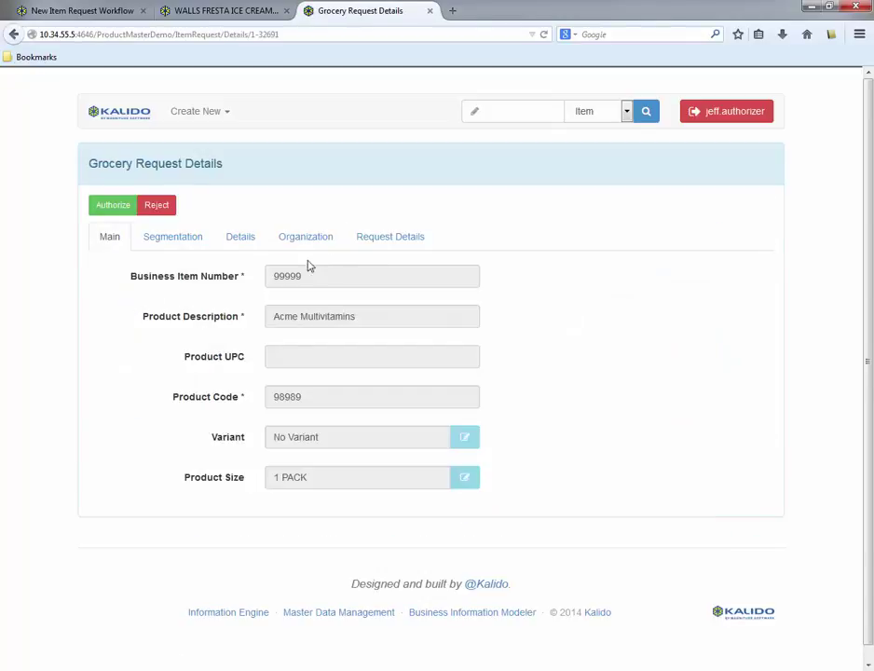
pyautogui.click(380, 240)
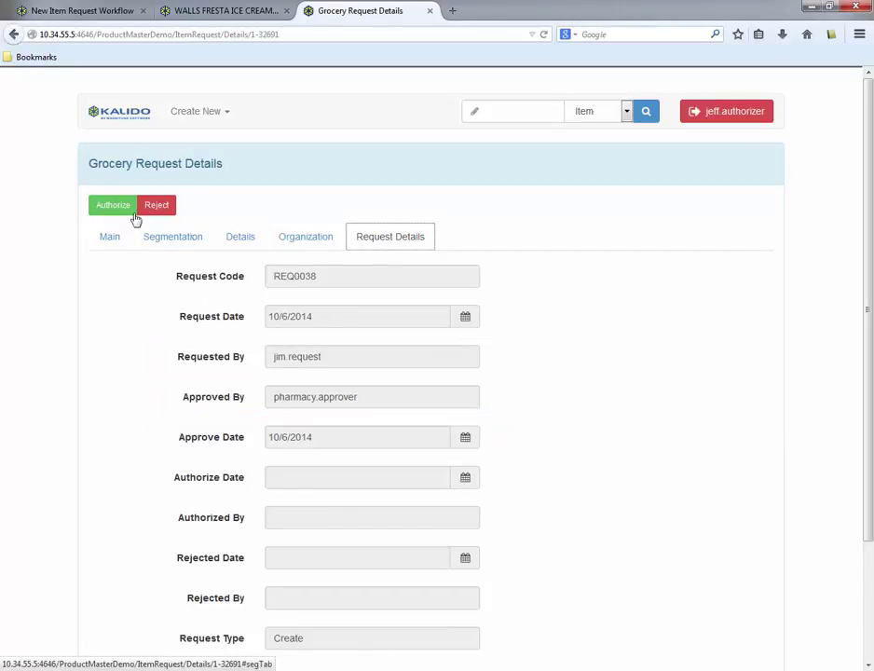
pyautogui.click(114, 209)
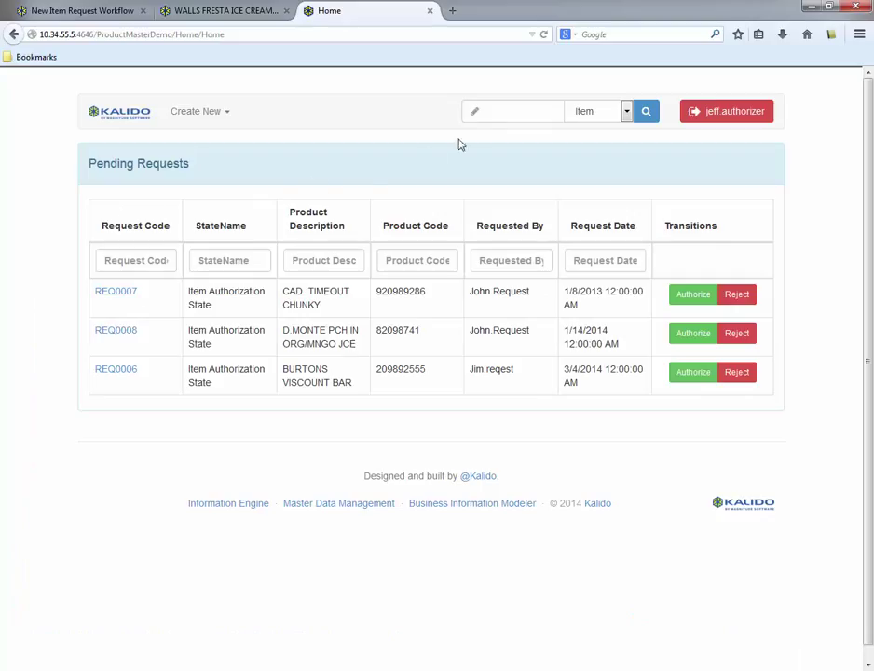
# - Search the items for 'Acme' and open the Acme Multivitamins record, code 98989
pyautogui.click(492, 112)
pyautogui.write('Acme')
pyautogui.click(646, 113)
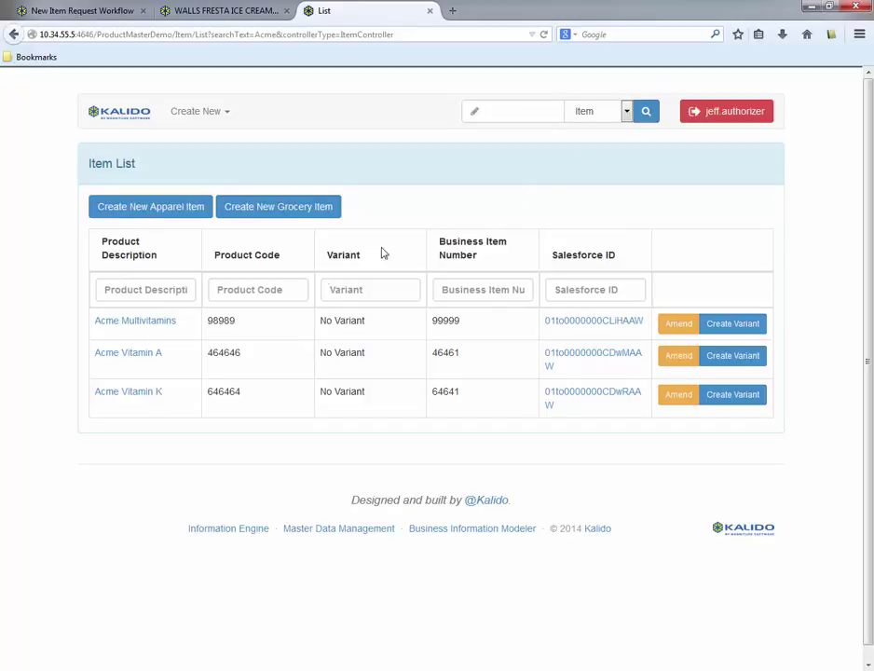
pyautogui.click(161, 330)
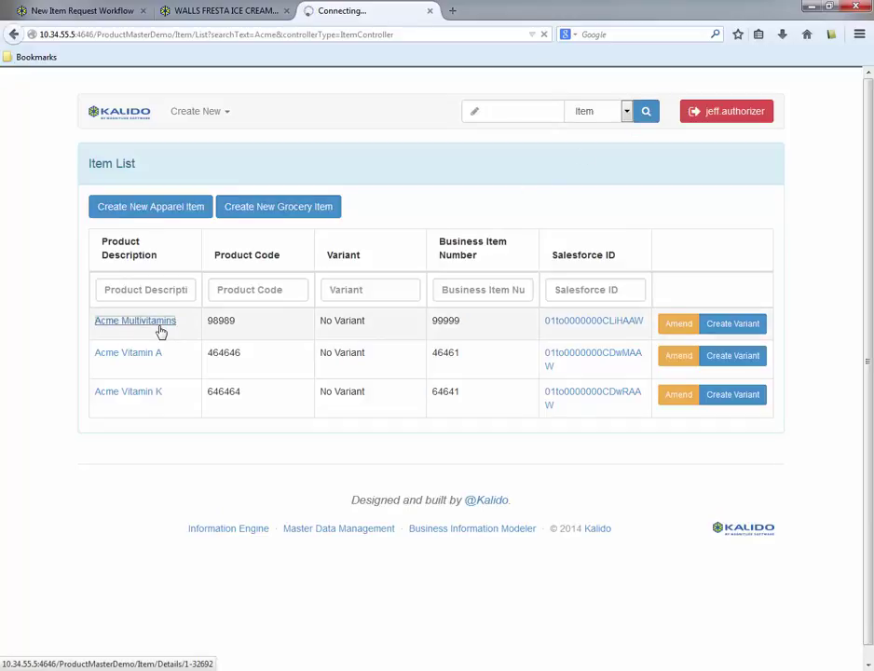